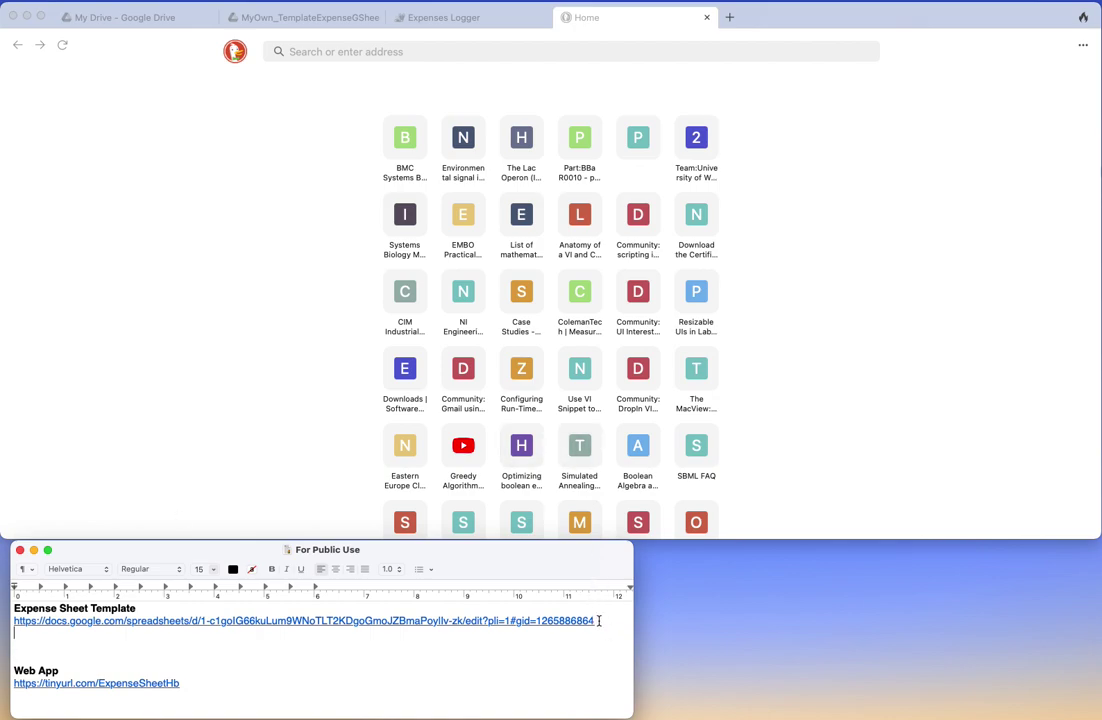
Step: Load the TemplateExpenseGSheet_v1.0 link from the notes in the browser, reloading after the load error
drag(595, 621, 14, 621)
click(525, 70)
click(507, 58)
key(super+v)
key(Return)
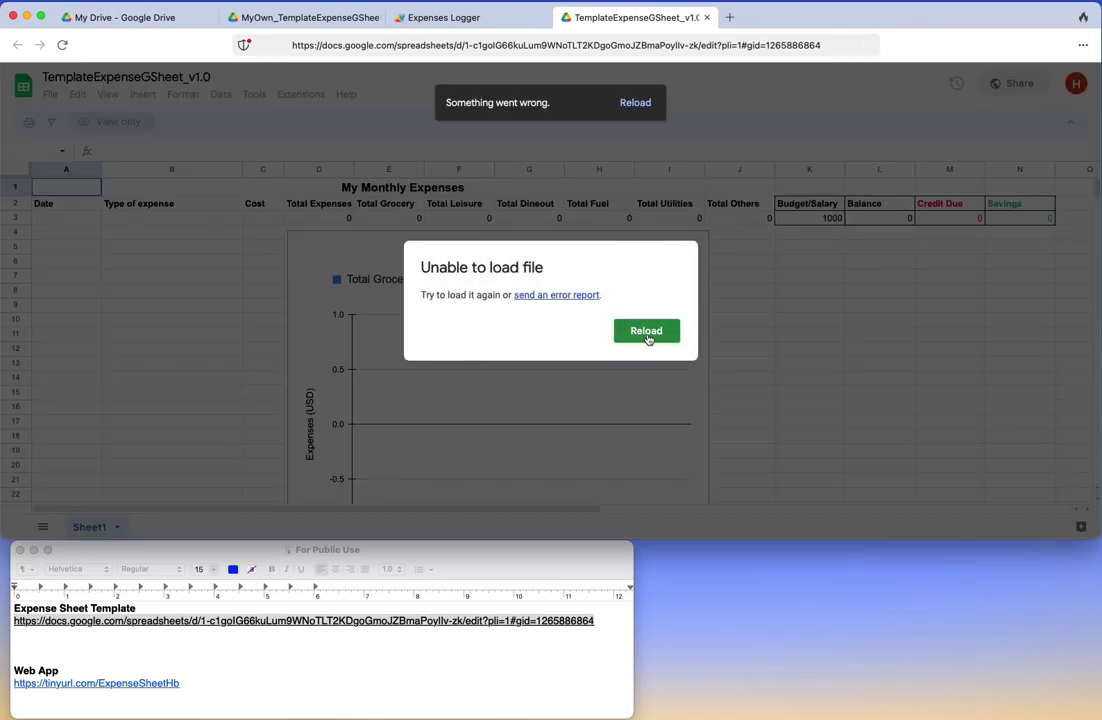
click(647, 339)
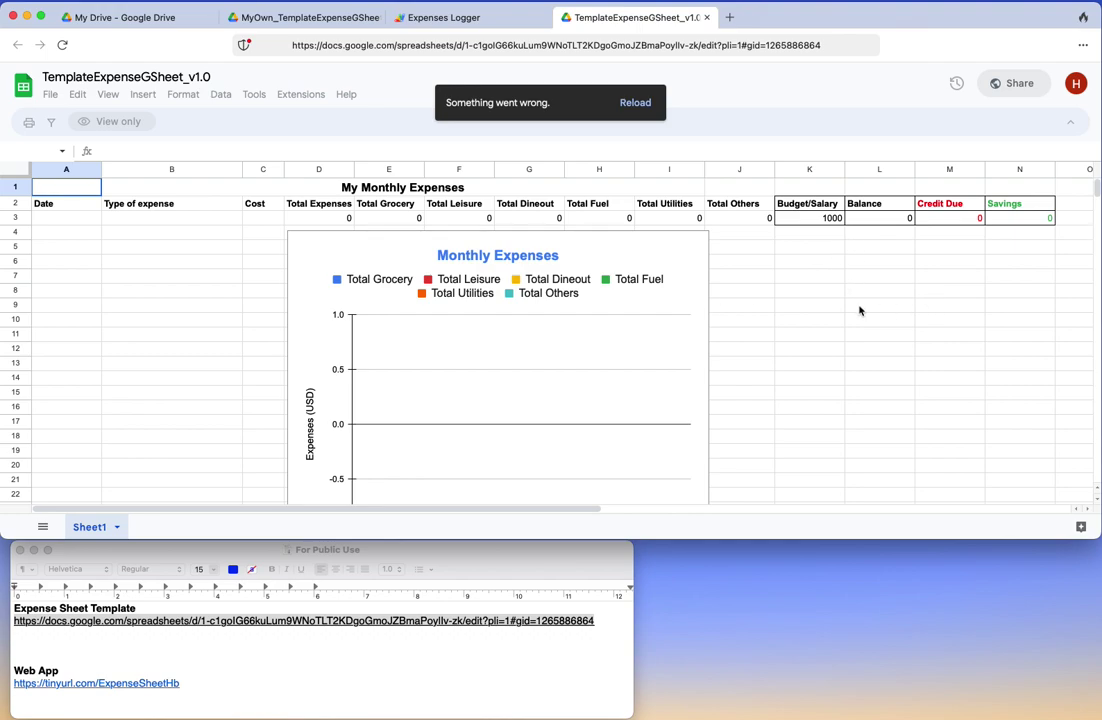
click(830, 292)
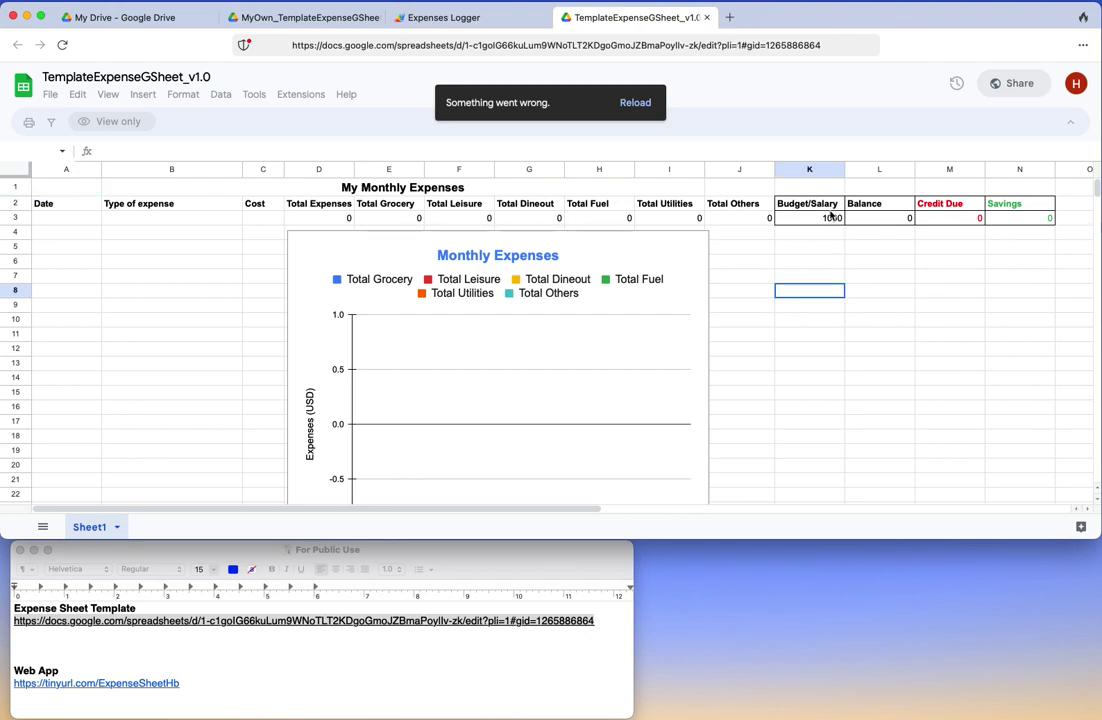
click(637, 103)
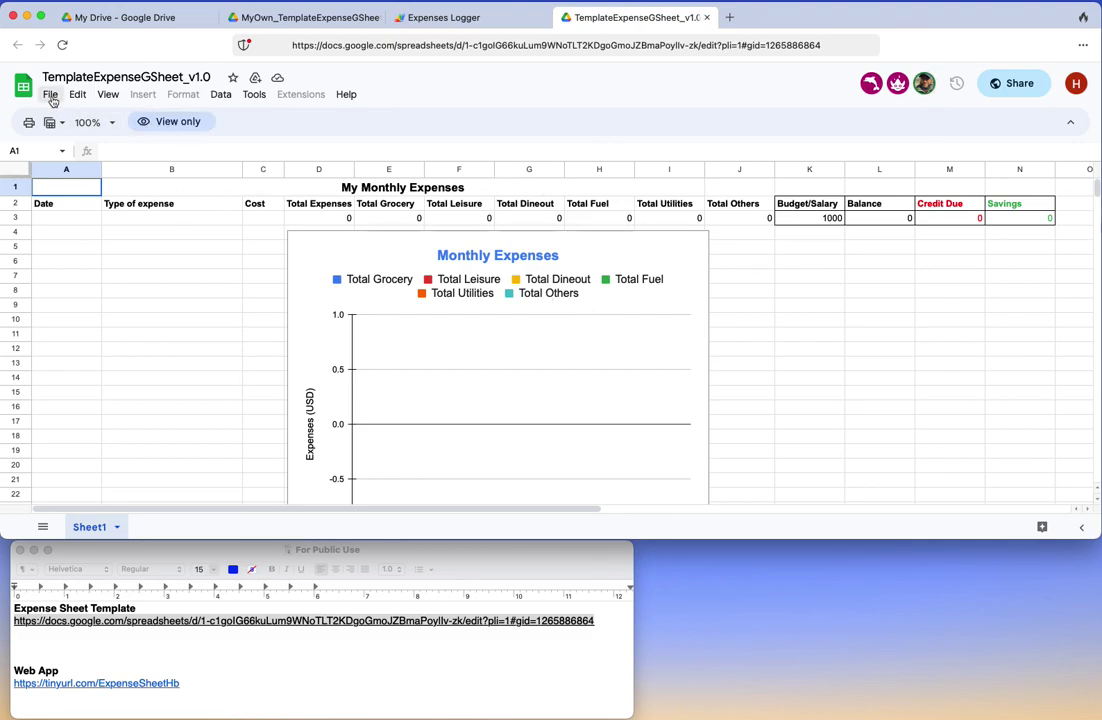
Step: Use File > Make a copy and rename the copy from 'Copy of…' to MyOwnExpenseSheet
click(50, 96)
click(78, 185)
click(558, 270)
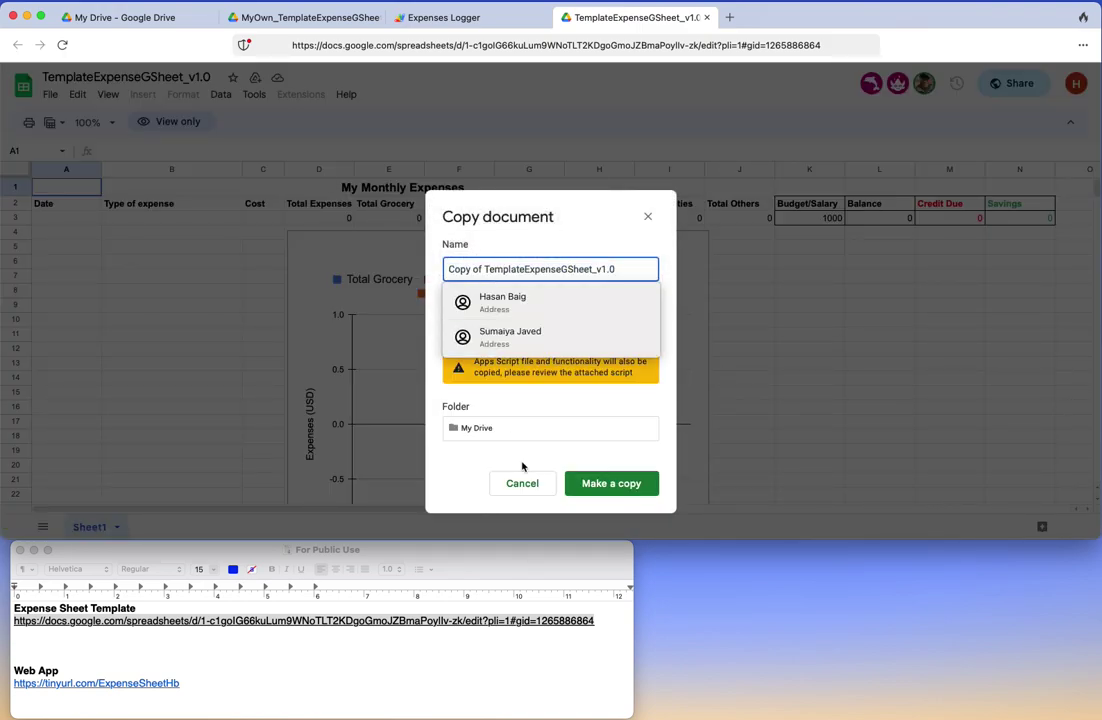
drag(449, 269, 484, 269)
key(BackSpace)
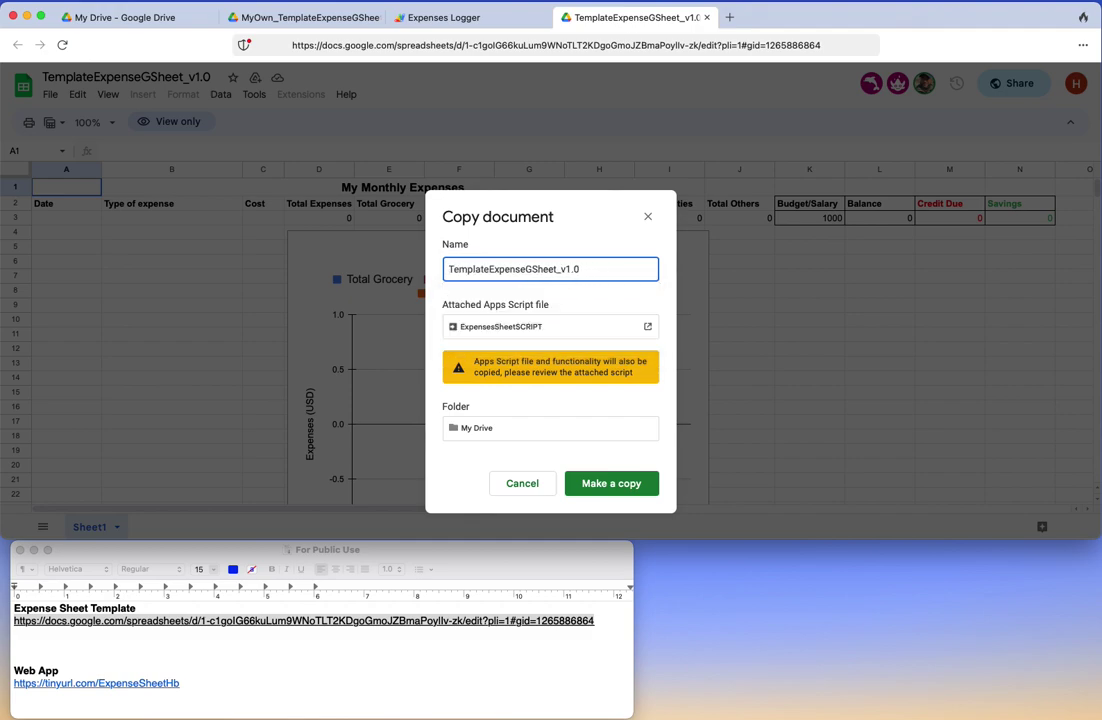
text(MyOwnExpe)
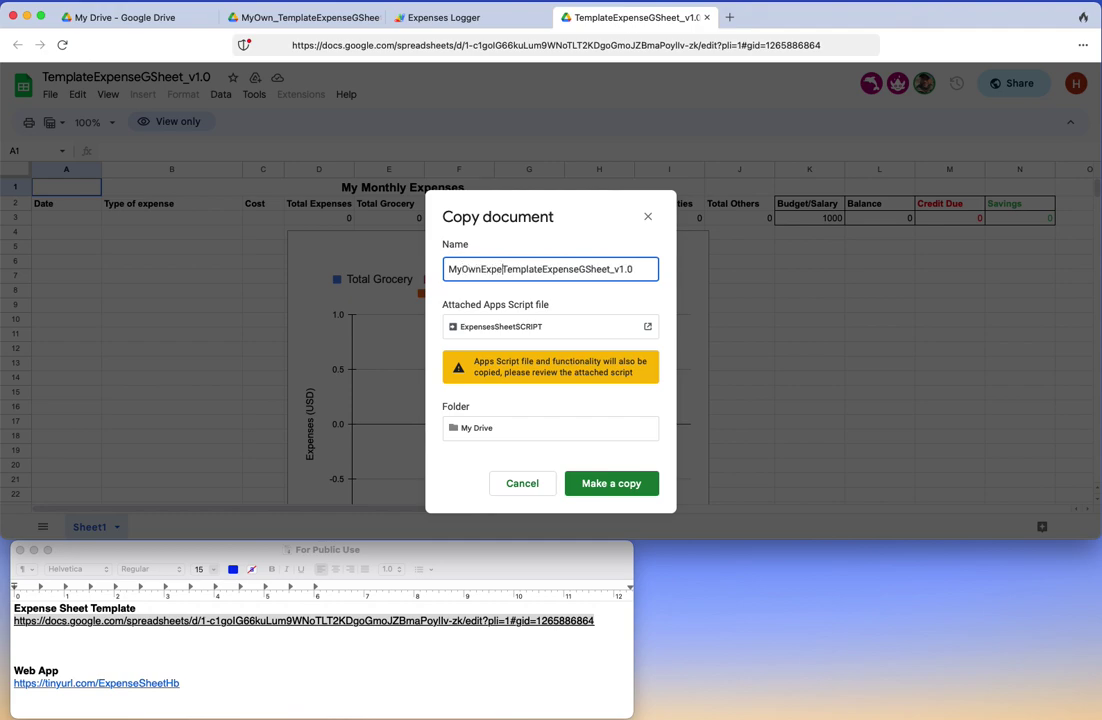
text(nses)
key(shift+super+Right)
key(shift+Left)
key(shift+Left)
key(shift+Left)
key(shift+Left)
key(BackSpace)
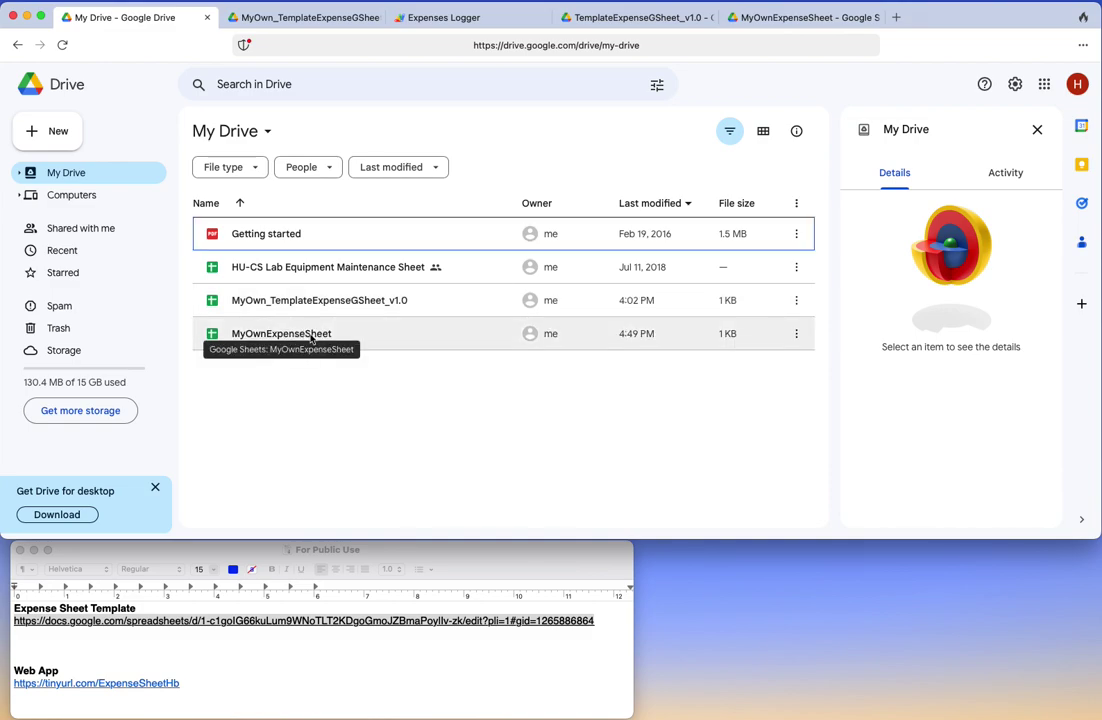
Step: Compare the editable MyOwnExpenseSheet tab with the view-only template tab, ending on MyOwnExpenseSheet
click(776, 14)
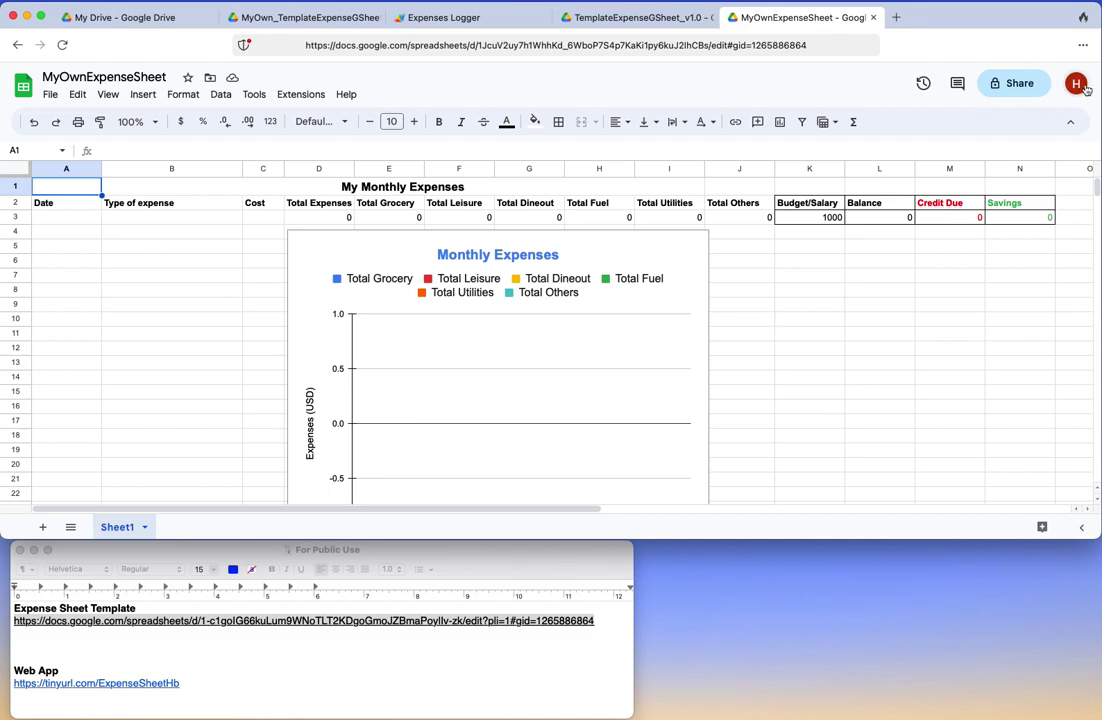
click(637, 18)
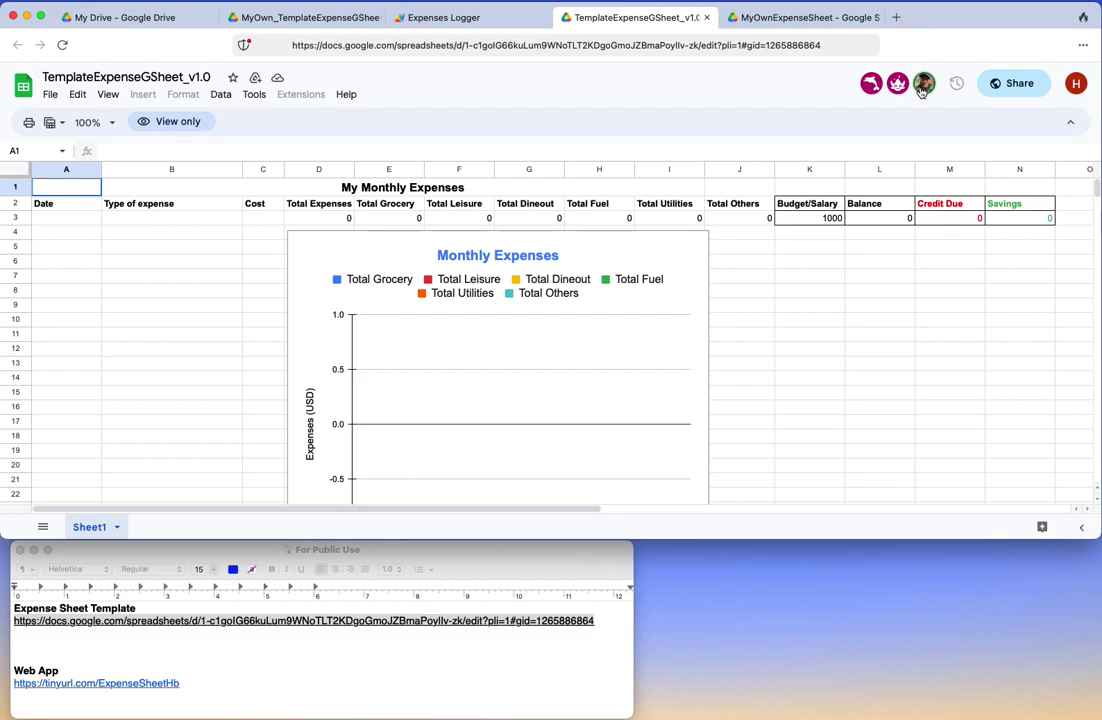
click(775, 18)
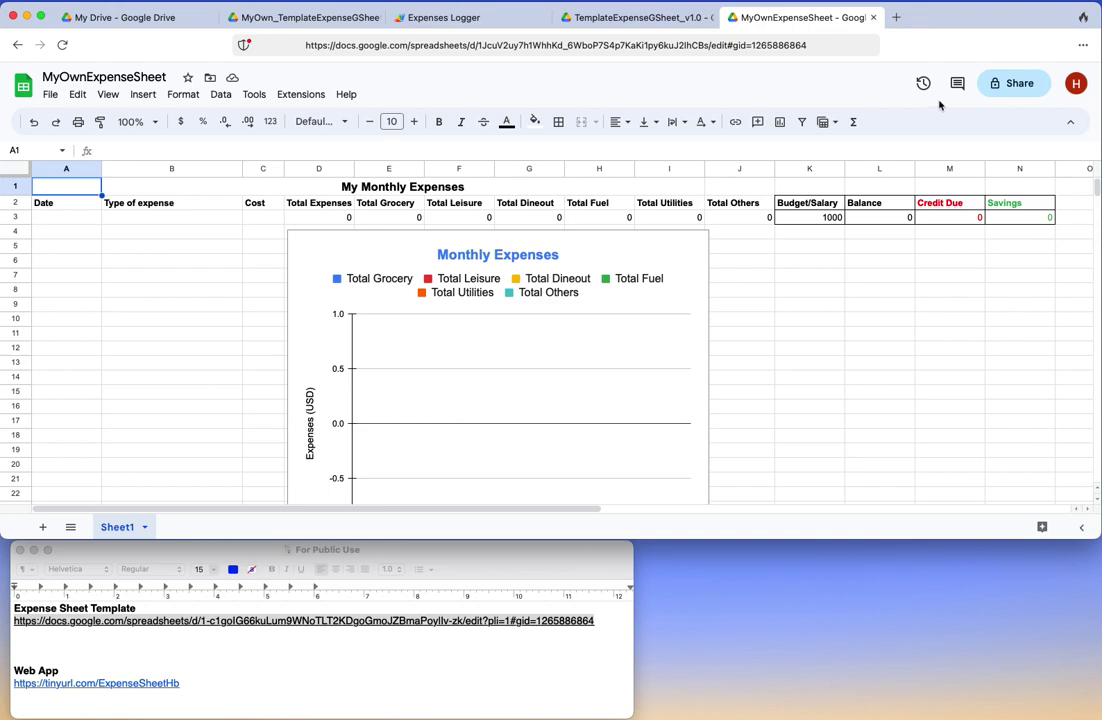
click(1009, 88)
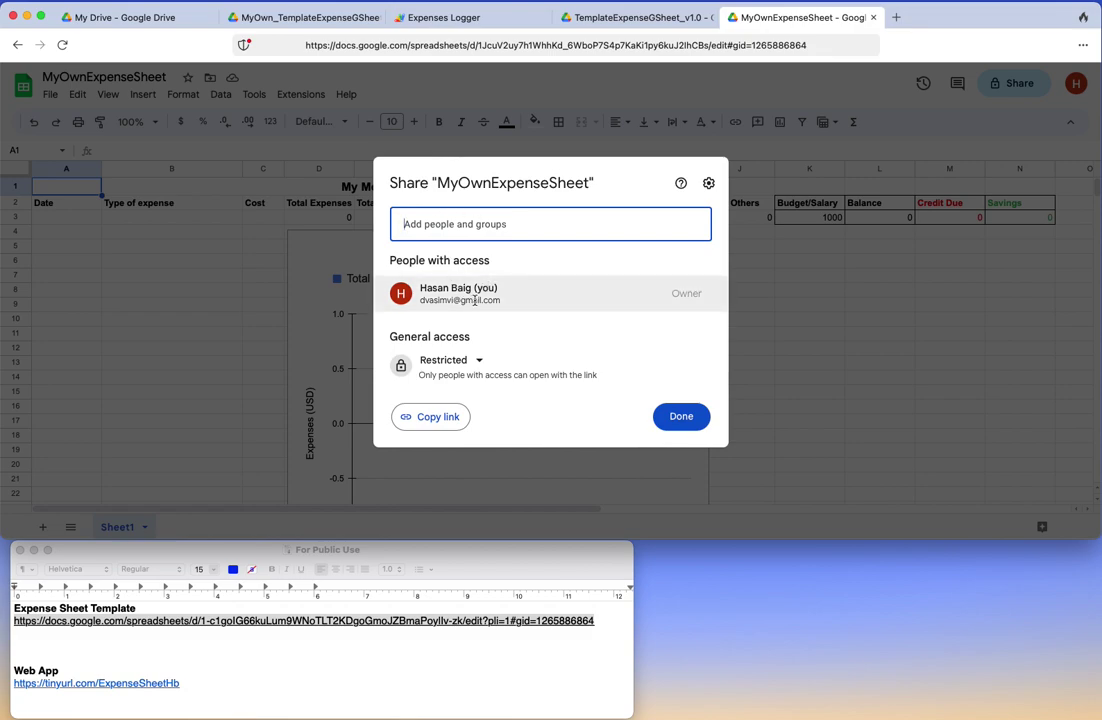
mouse_move(600, 296)
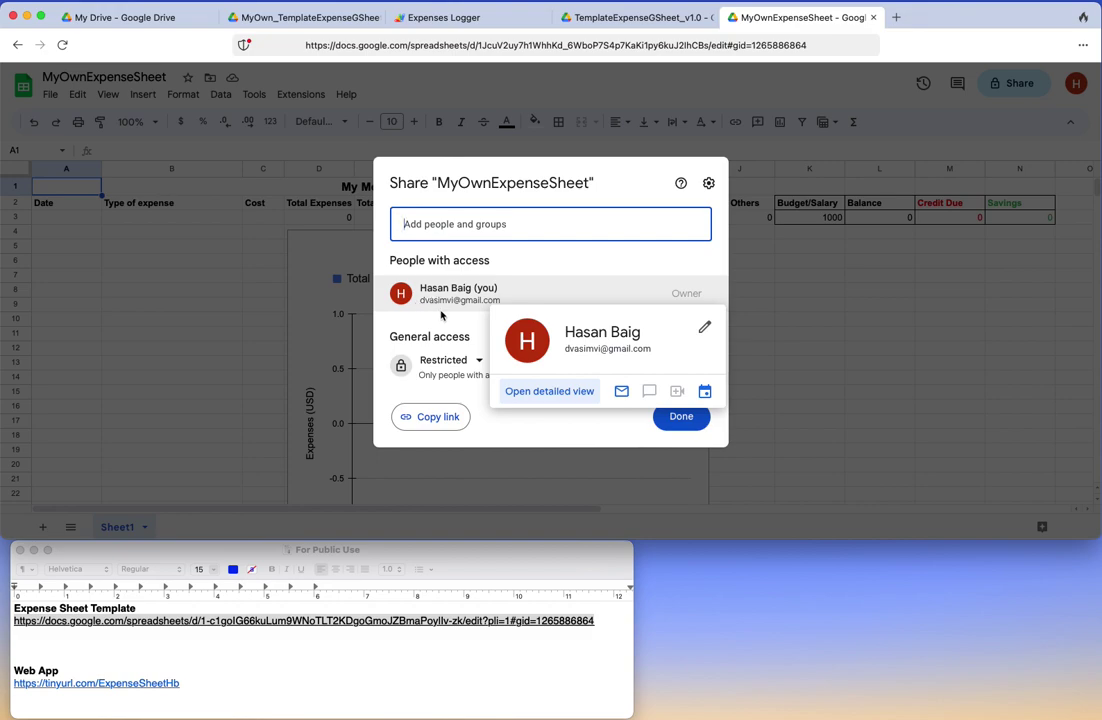
click(593, 265)
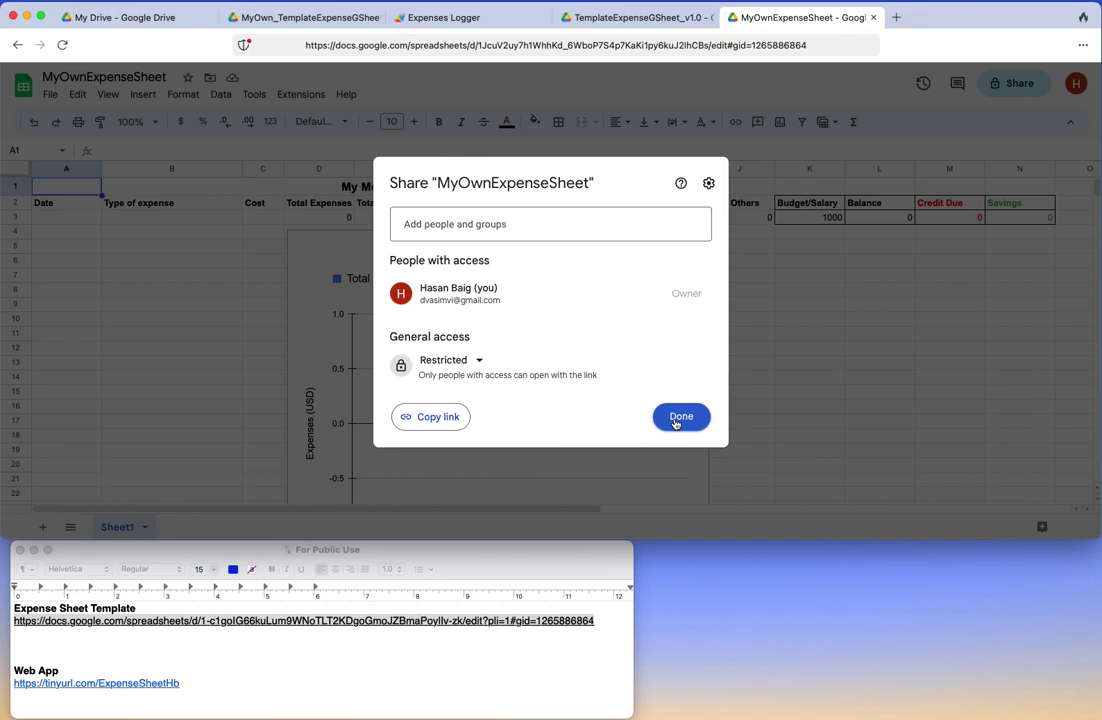
click(675, 420)
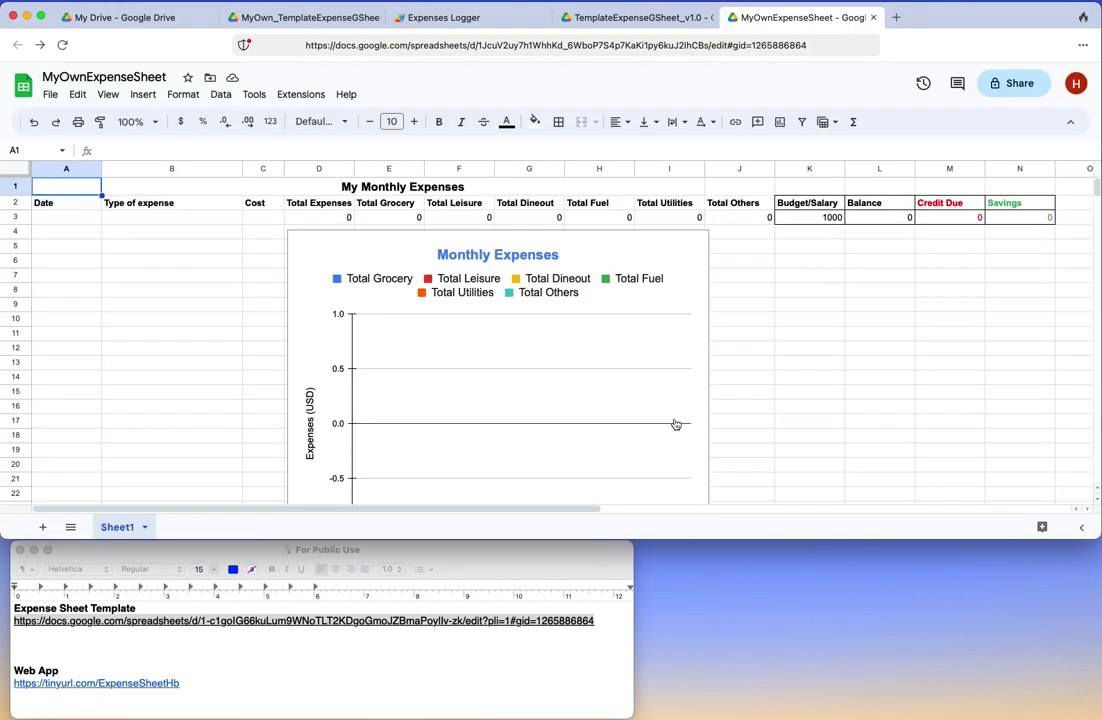
Step: Open the Web App short link from the notes in a new browser tab and narrow the window
click(239, 683)
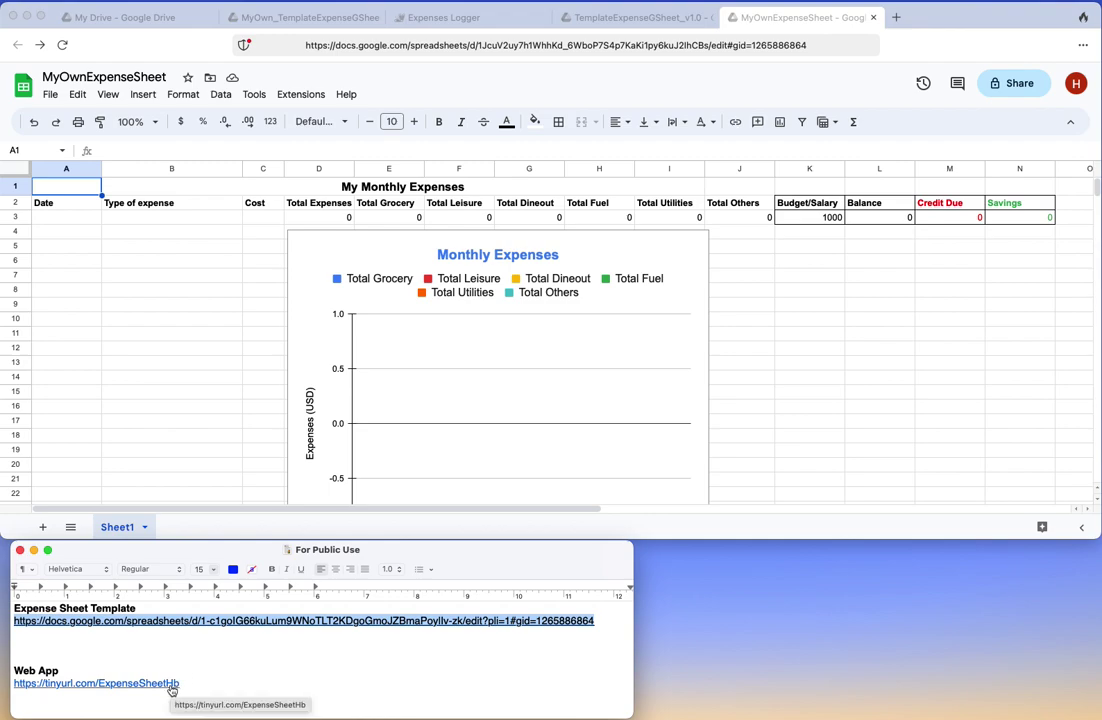
click(659, 421)
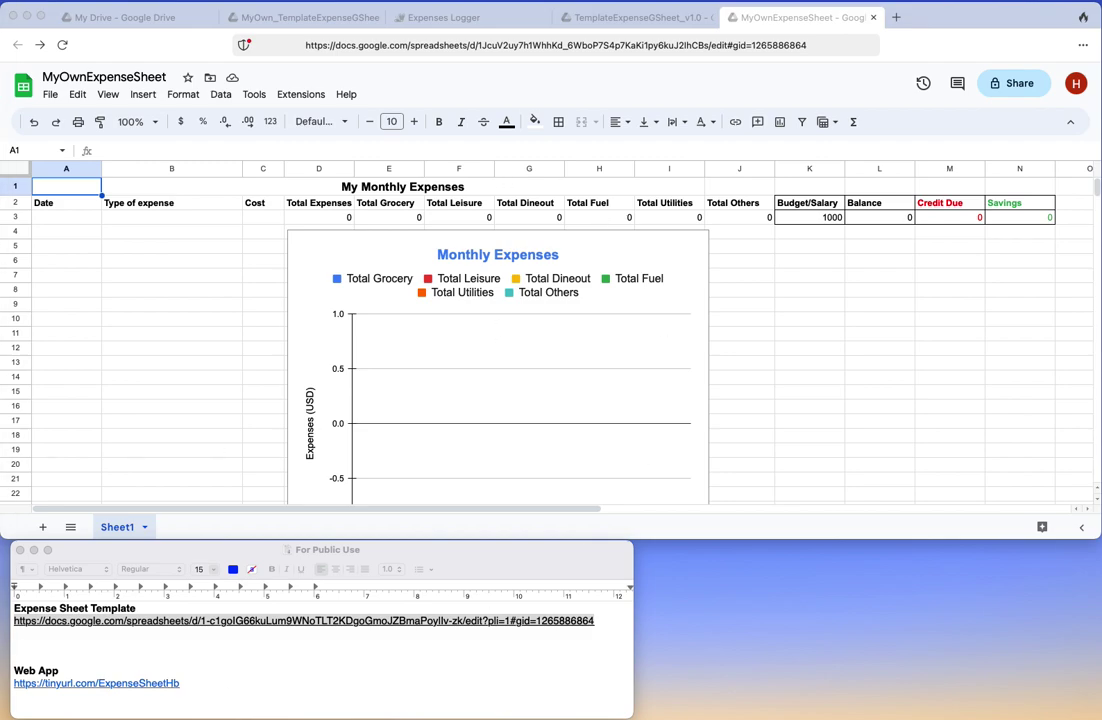
click(186, 675)
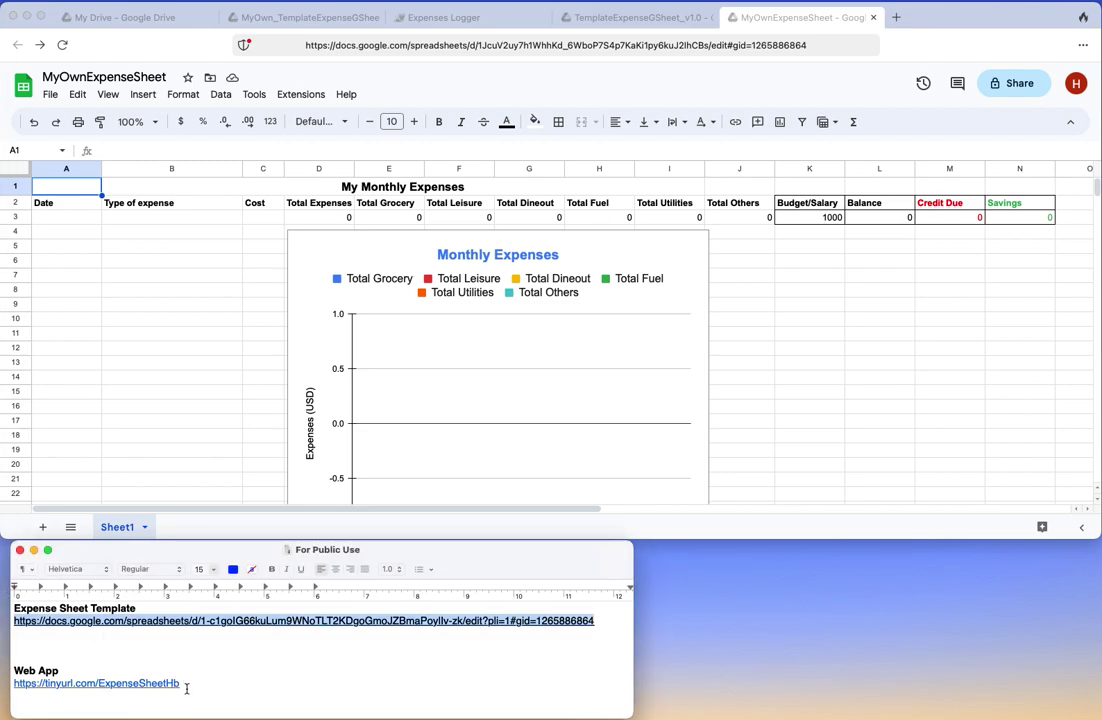
triple_click(186, 688)
triple_click(12, 686)
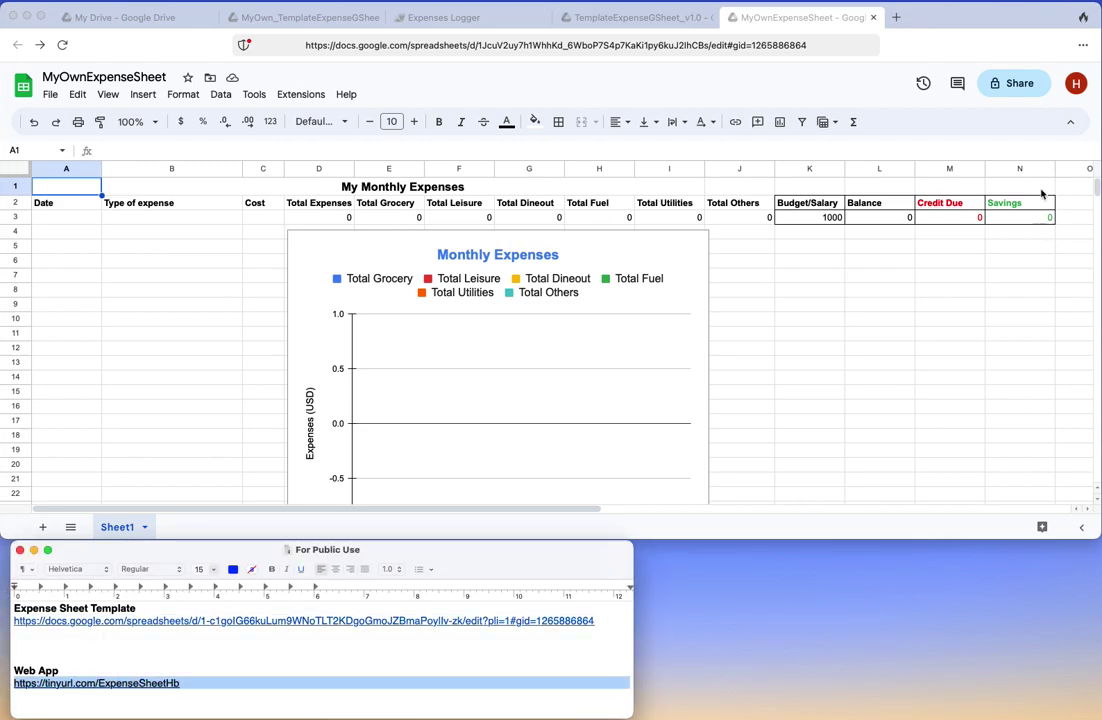
click(896, 17)
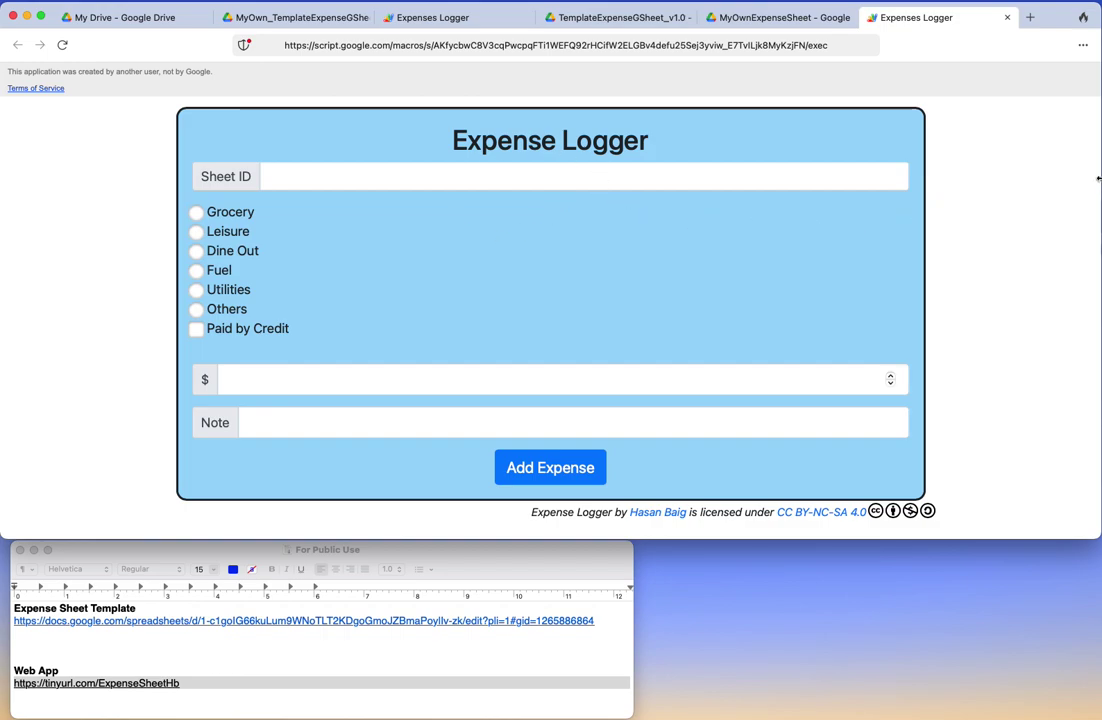
drag(1098, 178, 1056, 268)
Step: Select the ID between 'd/' and '/edit' in MyOwnExpenseSheet's web address
click(749, 30)
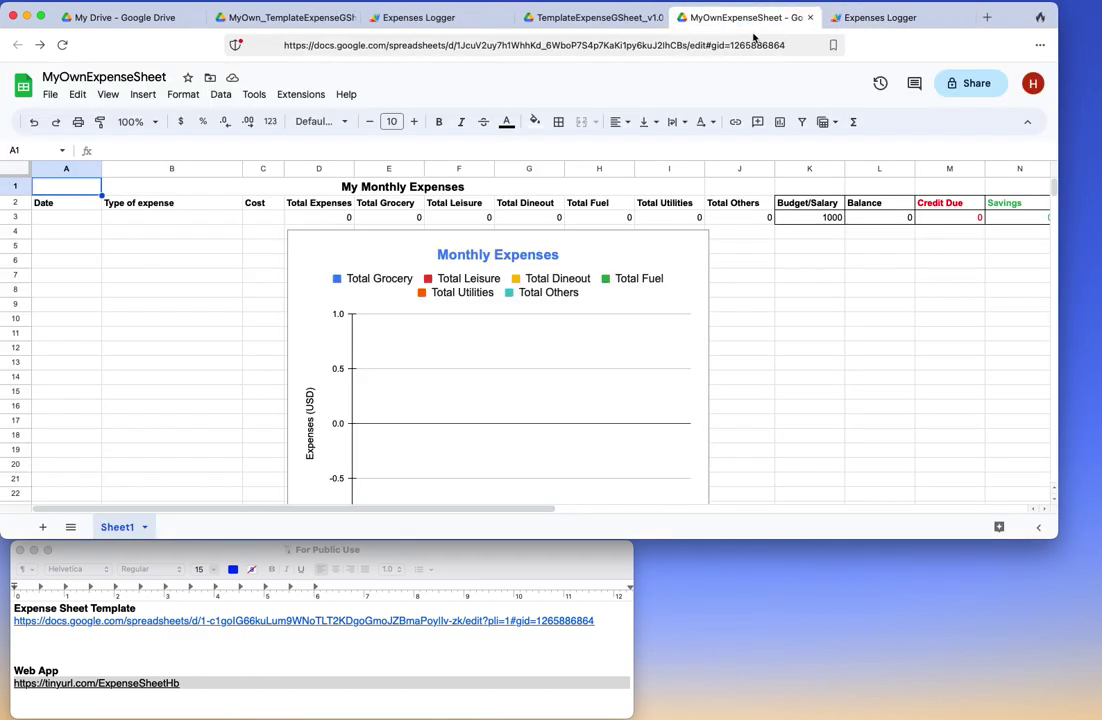
click(680, 46)
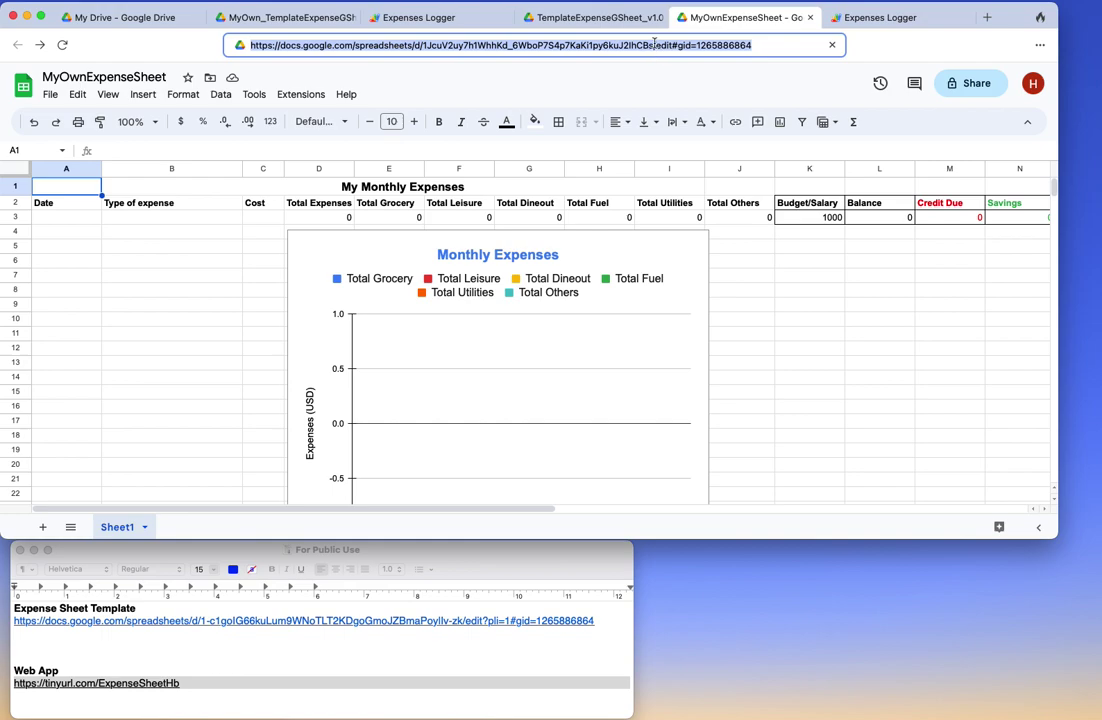
click(653, 45)
drag(655, 45, 421, 50)
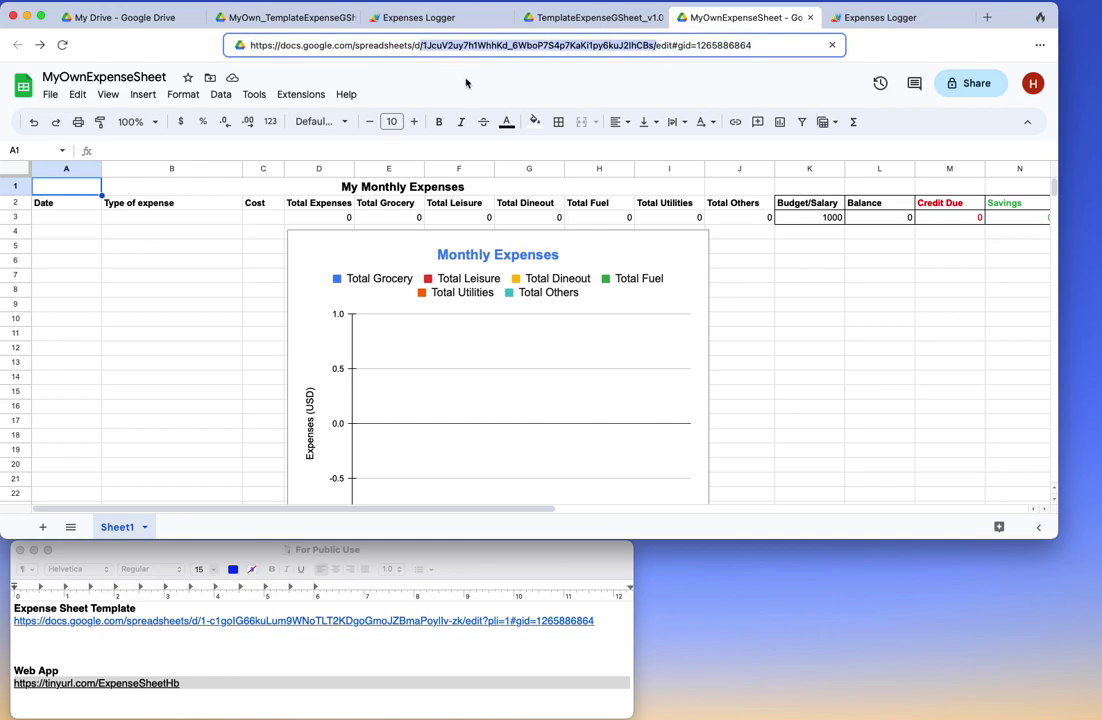
click(441, 46)
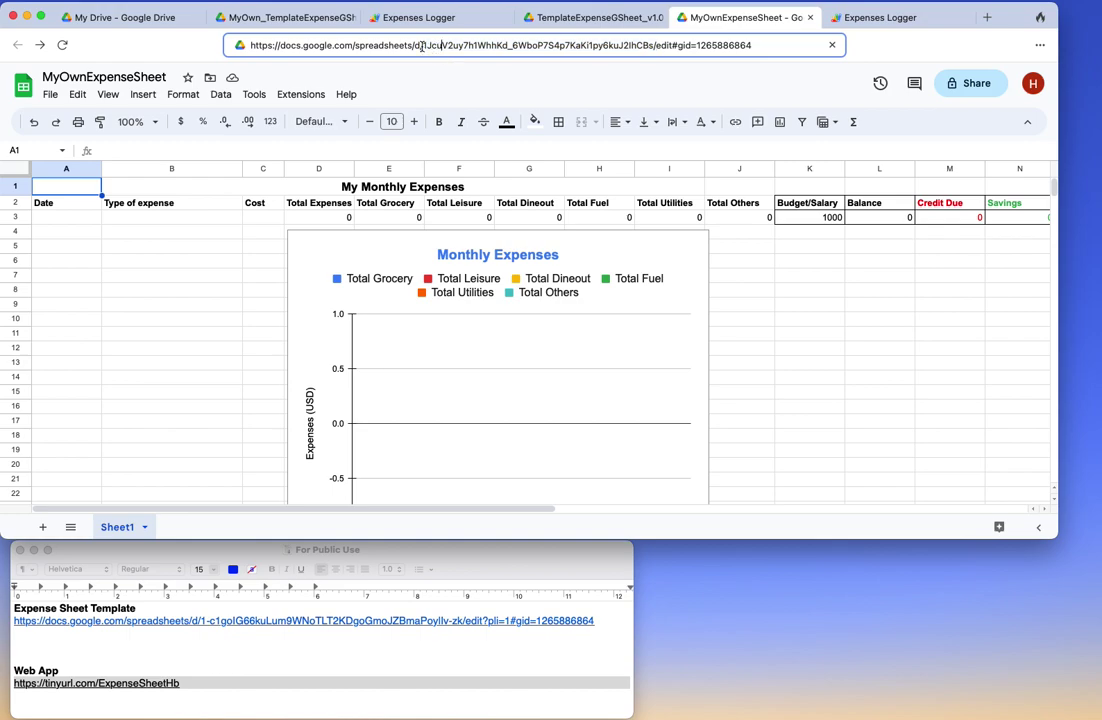
drag(425, 45, 651, 45)
key(super+c)
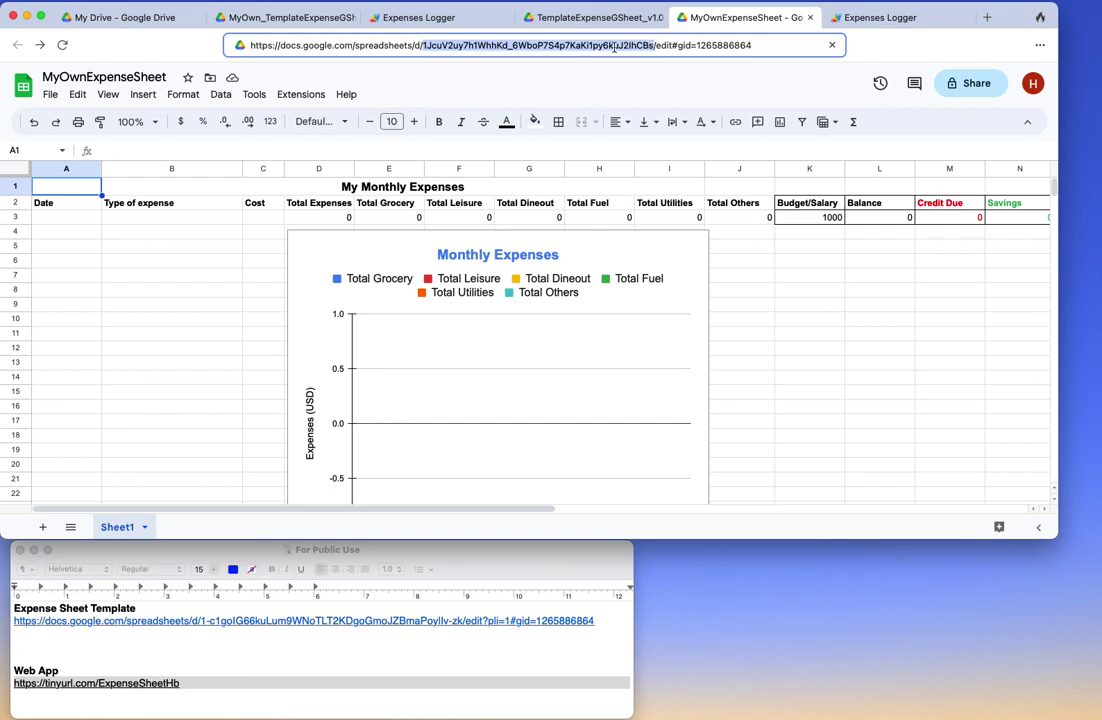
Step: Paste MyOwnExpenseSheet's ID into the Expense Logger's Sheet ID field
click(888, 19)
click(475, 175)
key(super+v)
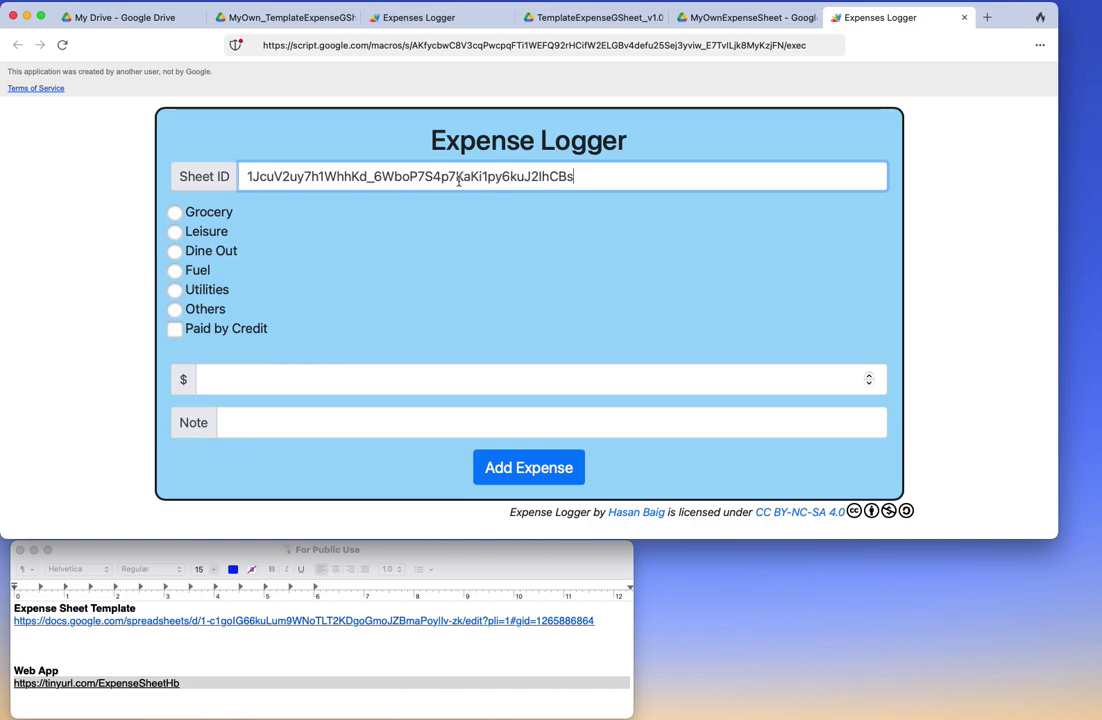
Step: Submit a Grocery expense of 123 with the note 'stop and shop'
click(174, 212)
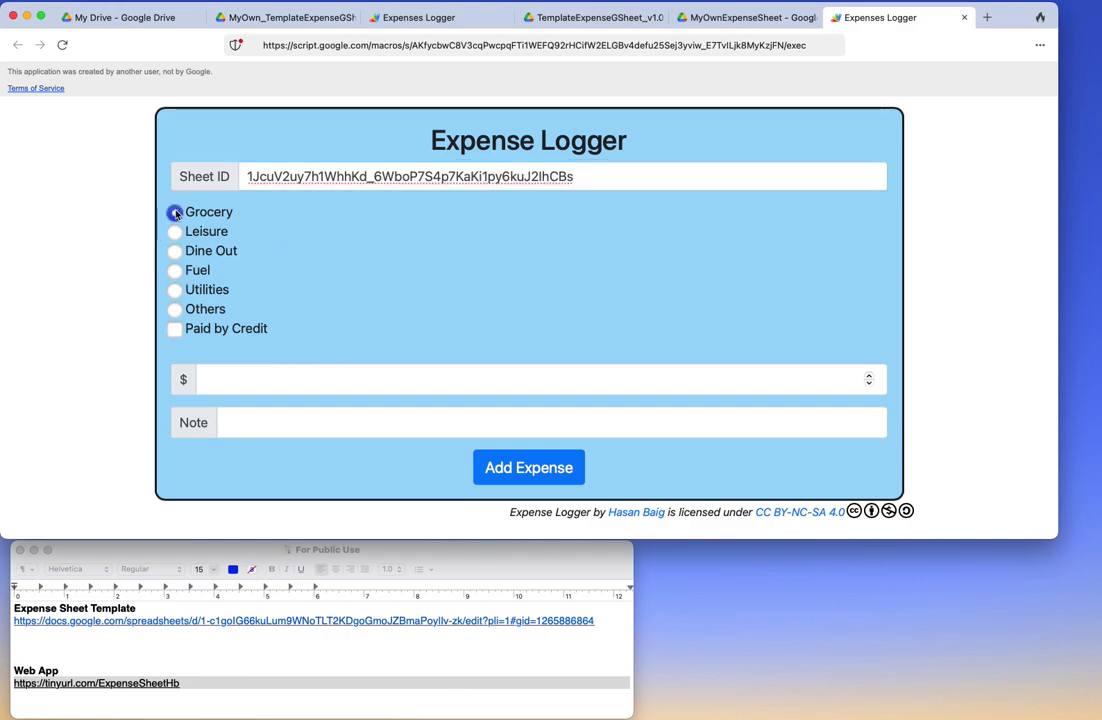
click(249, 384)
text(123)
click(281, 425)
text(stop and sh)
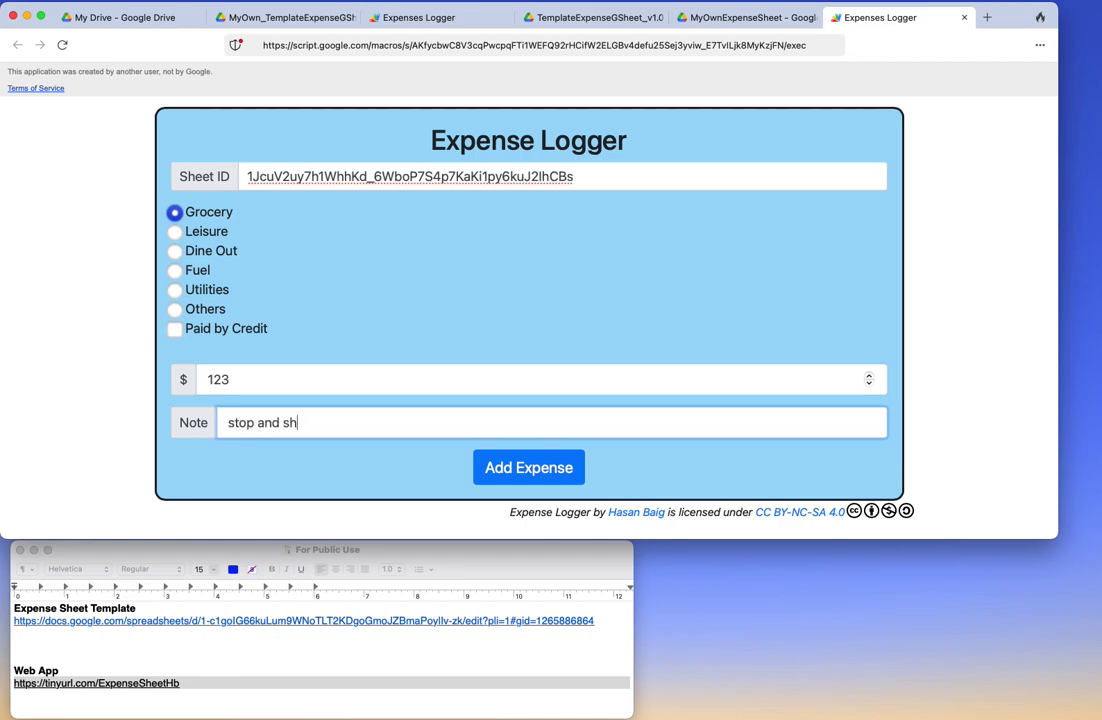
text(op)
click(522, 471)
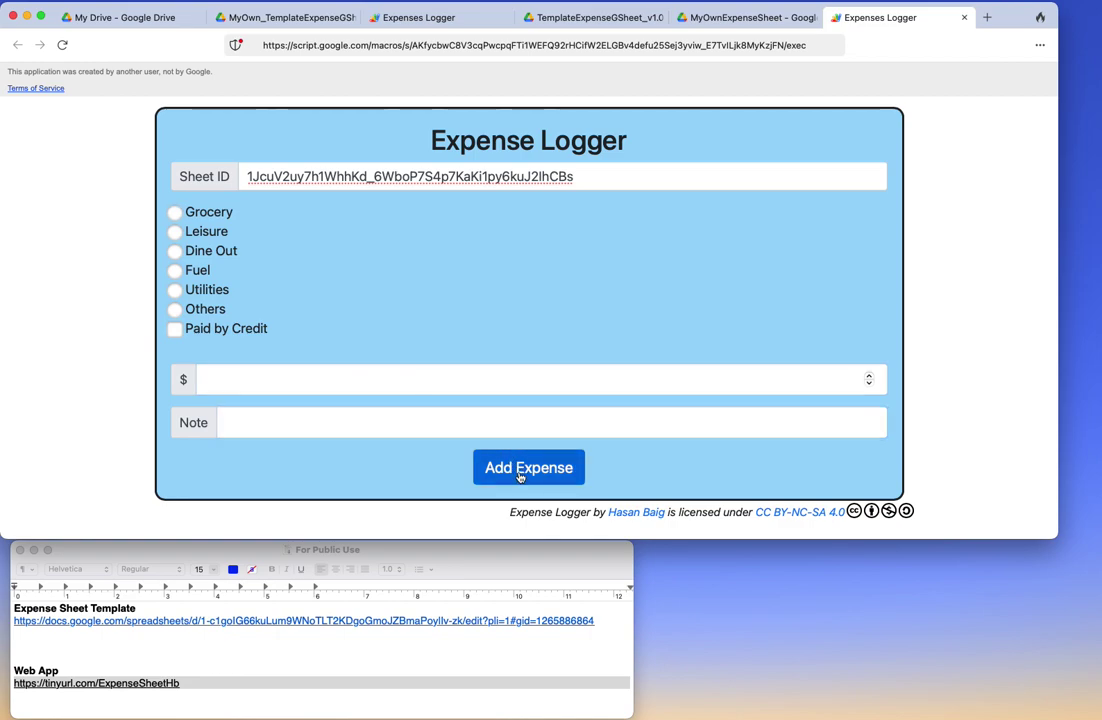
Step: Check the new 123 grocery row, 877 balance and Grocery chart bar, then return to the logger
click(733, 20)
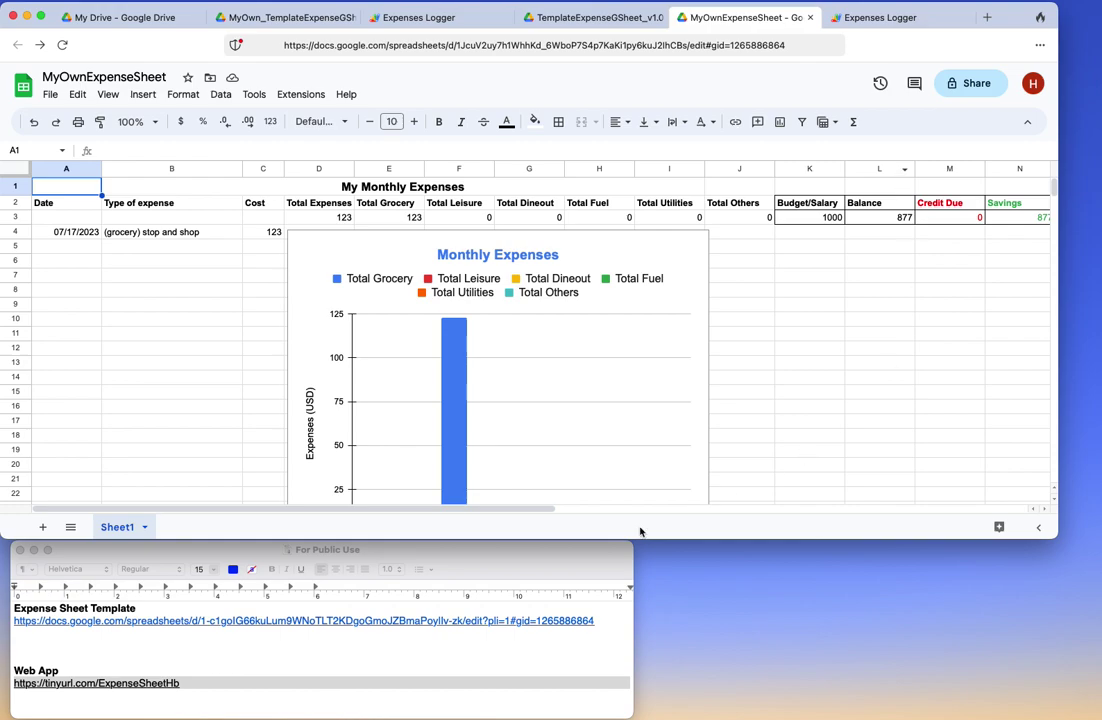
click(300, 94)
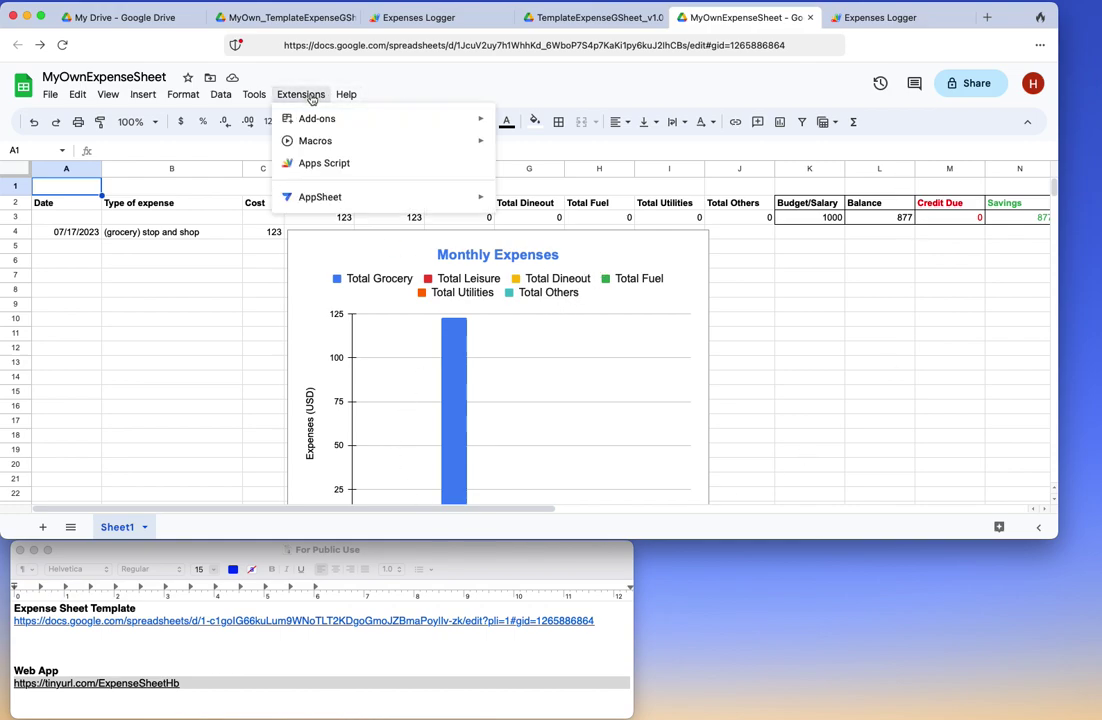
click(444, 92)
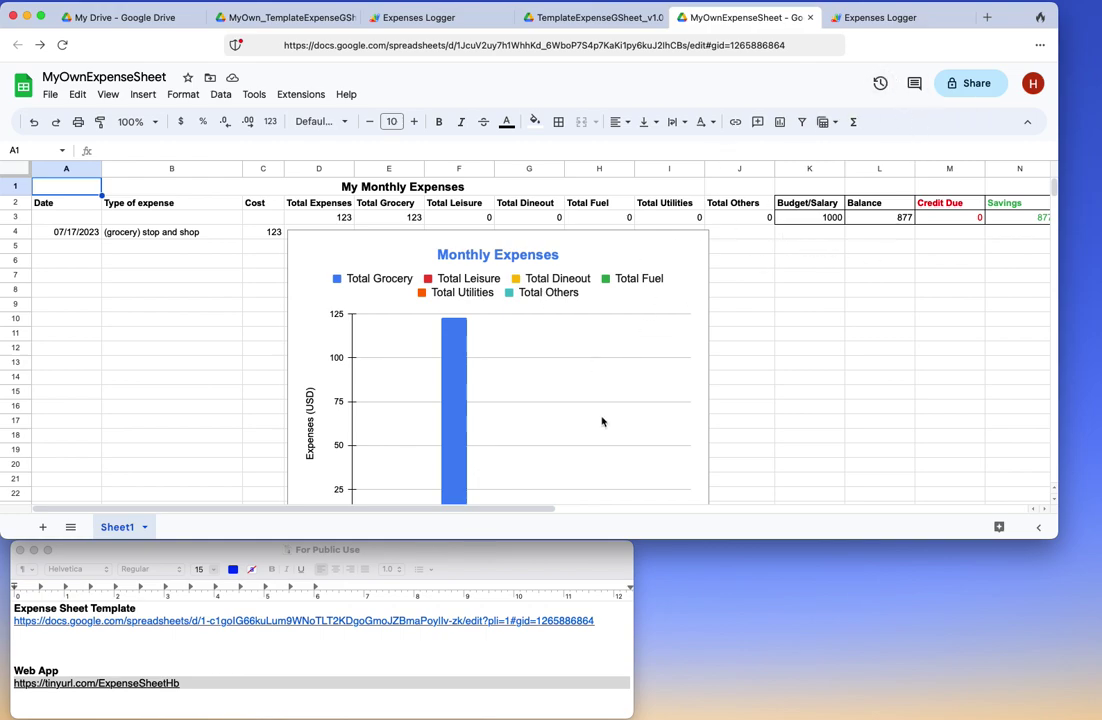
click(880, 17)
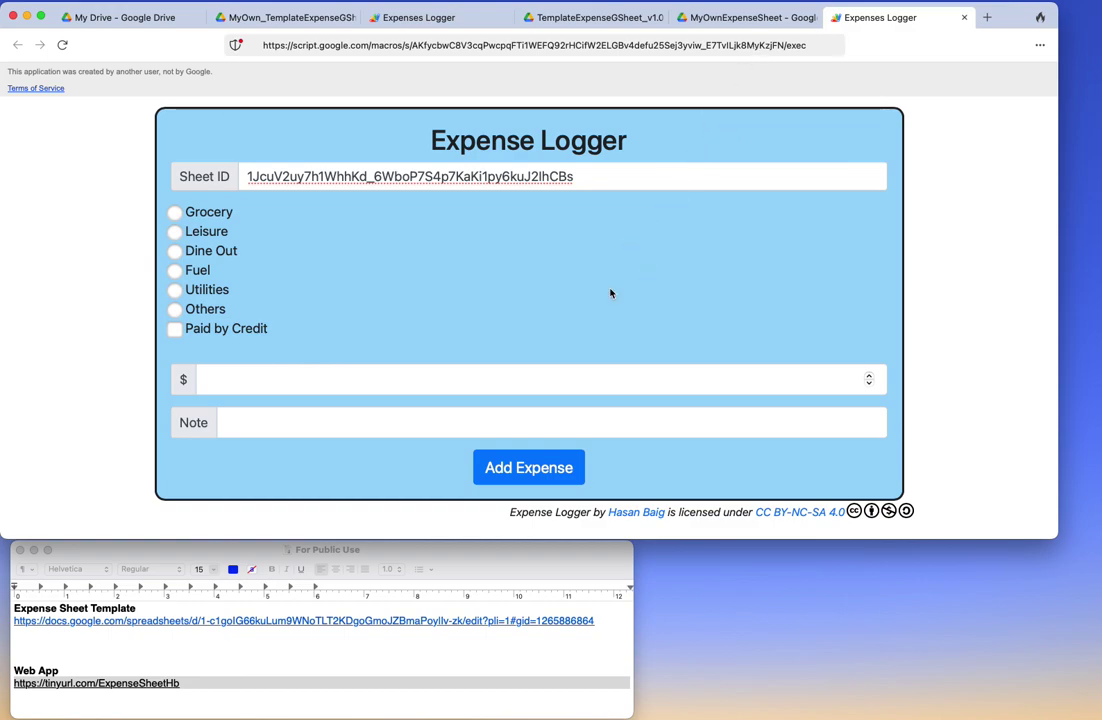
Step: Select Grocery in the logger without submitting, ending on the spreadsheet showing the 877 balance
click(176, 213)
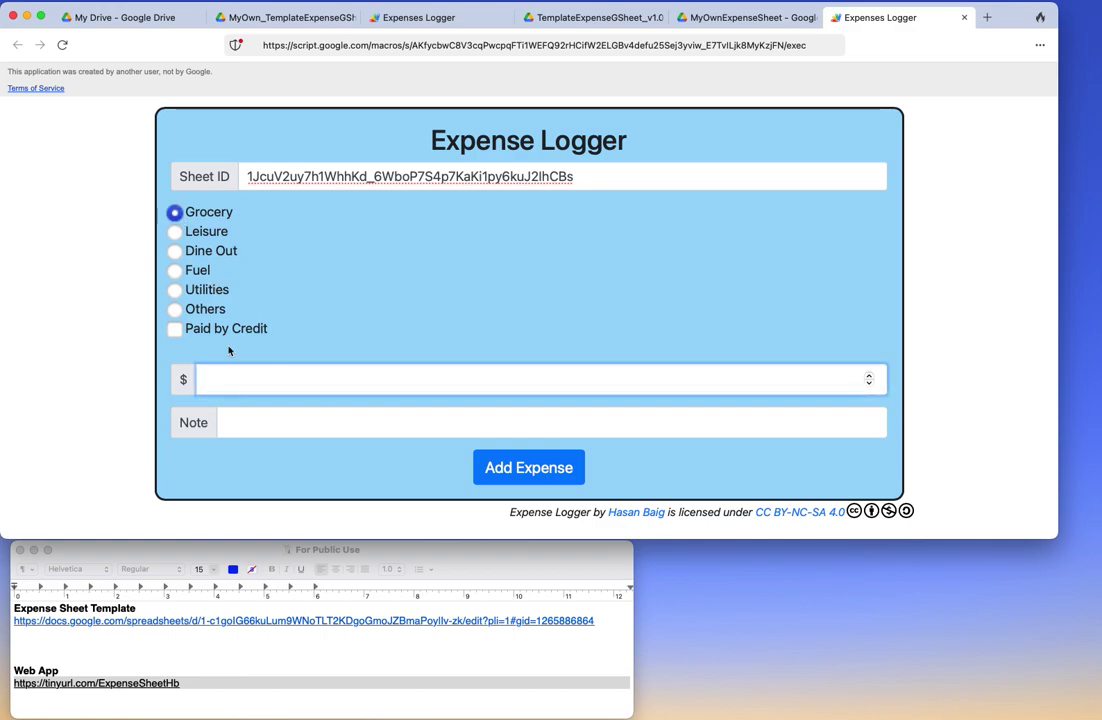
click(740, 20)
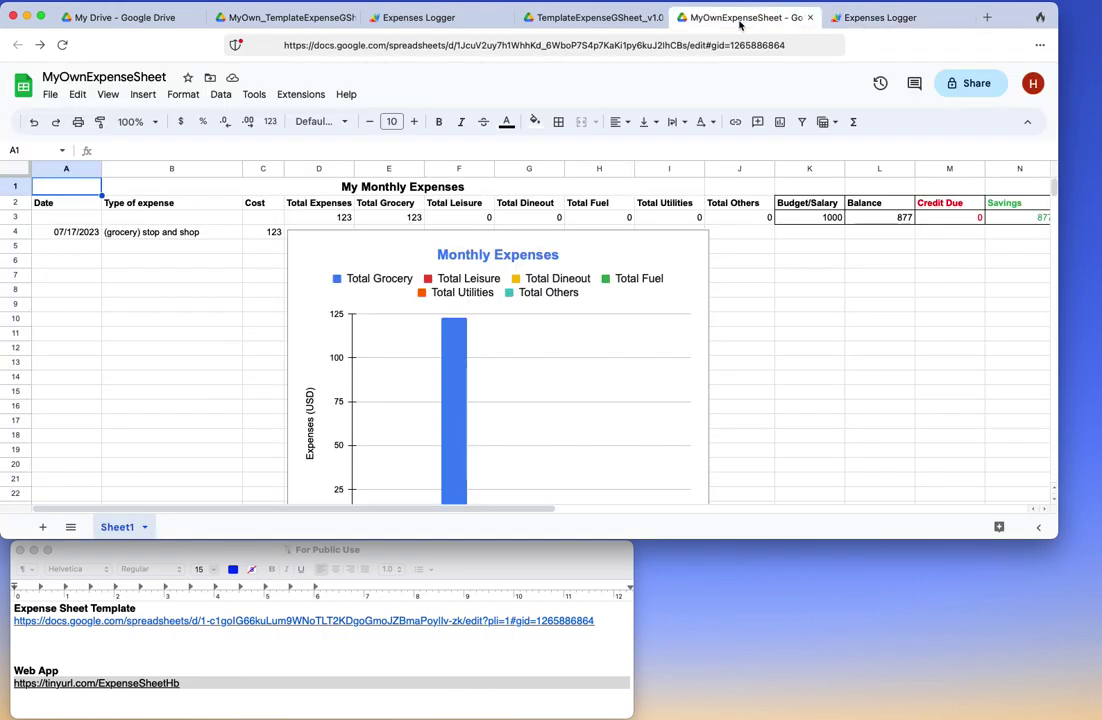
click(883, 20)
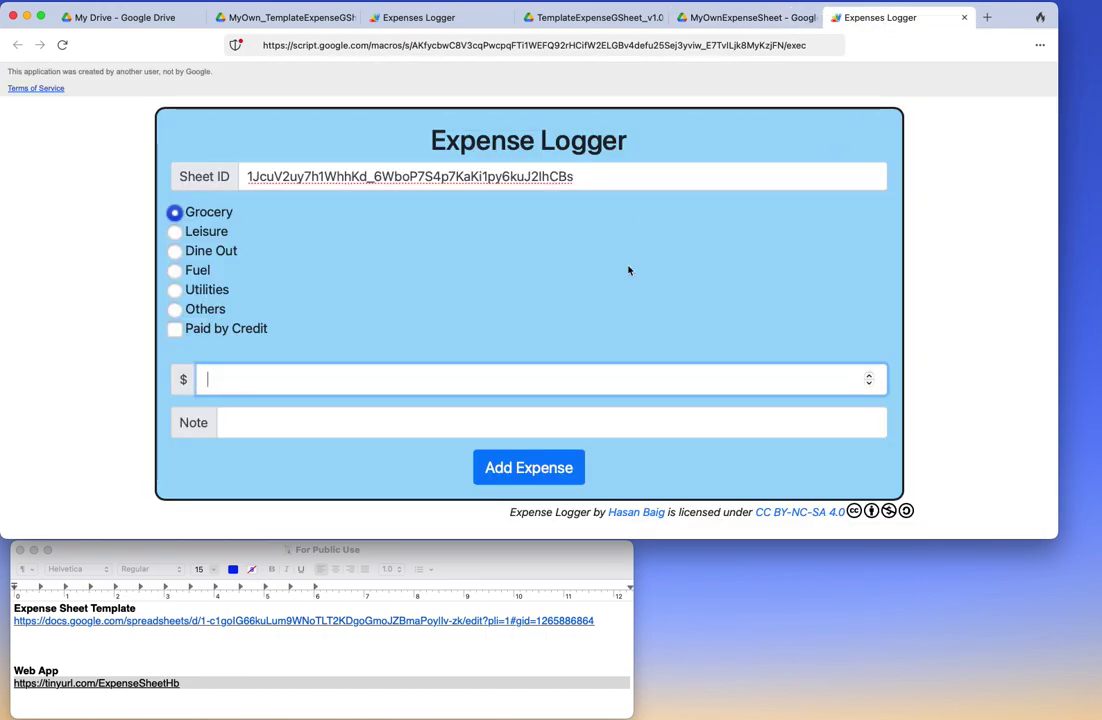
click(742, 20)
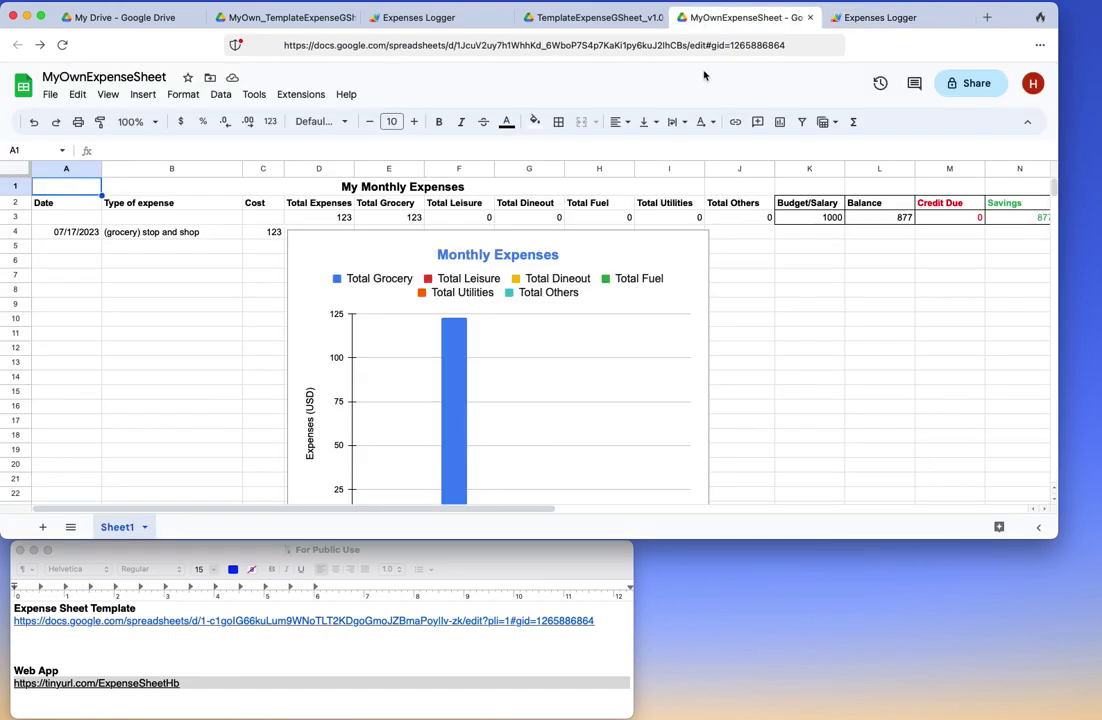